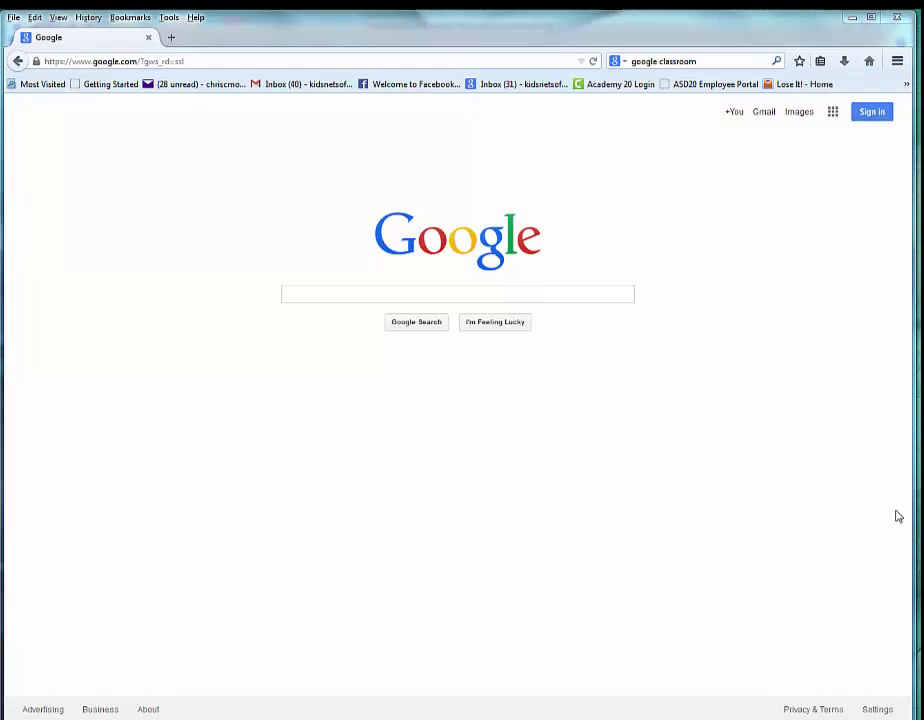
Sign in to the Google account by entering the student's e-mail address and the account password
click(870, 114)
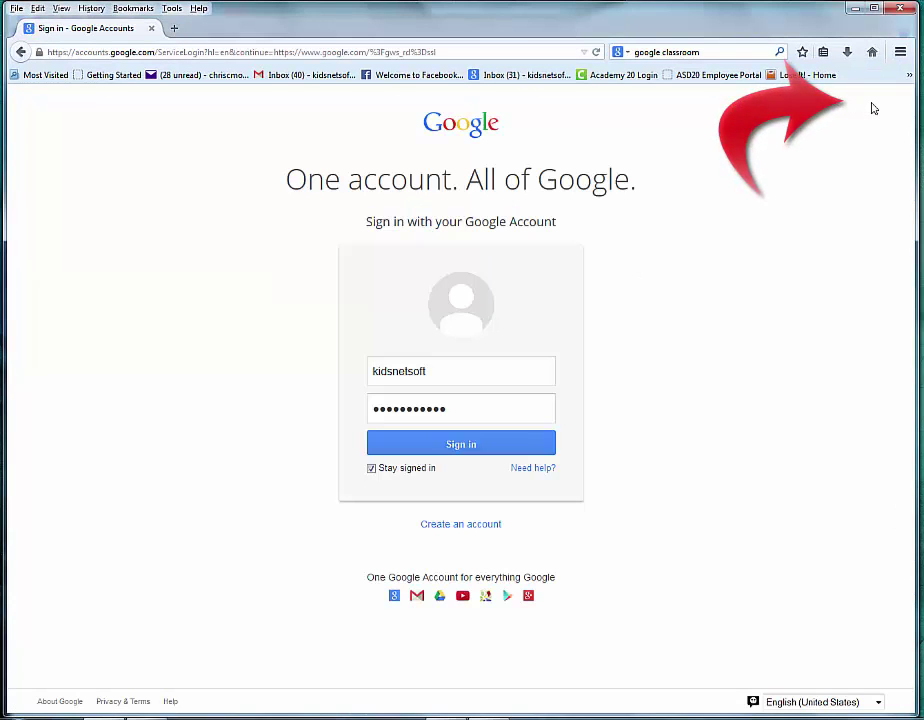
click(412, 398)
key(shift+Tab)
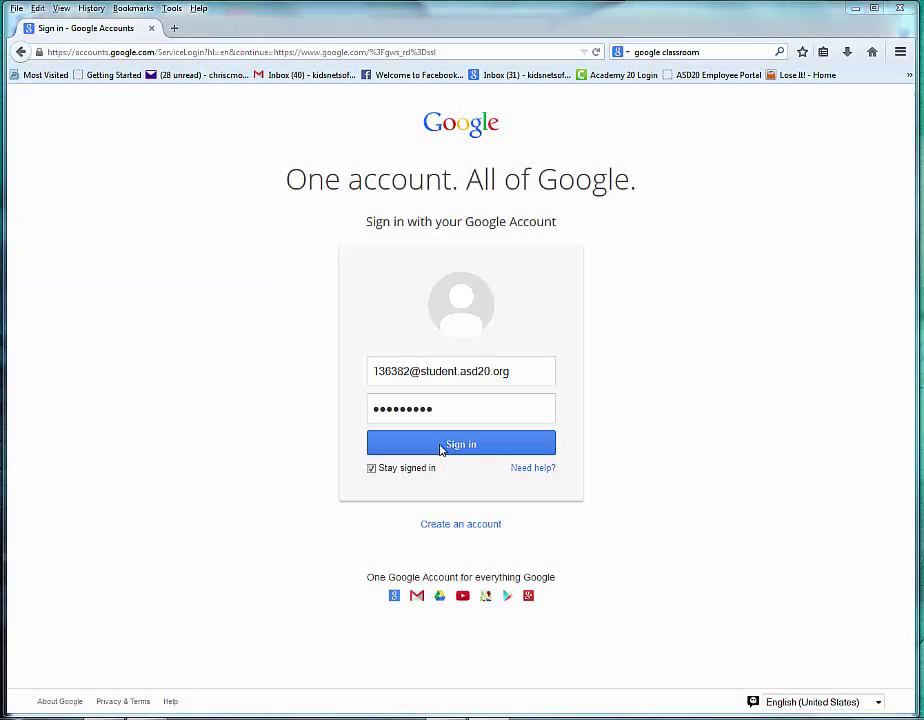
click(438, 446)
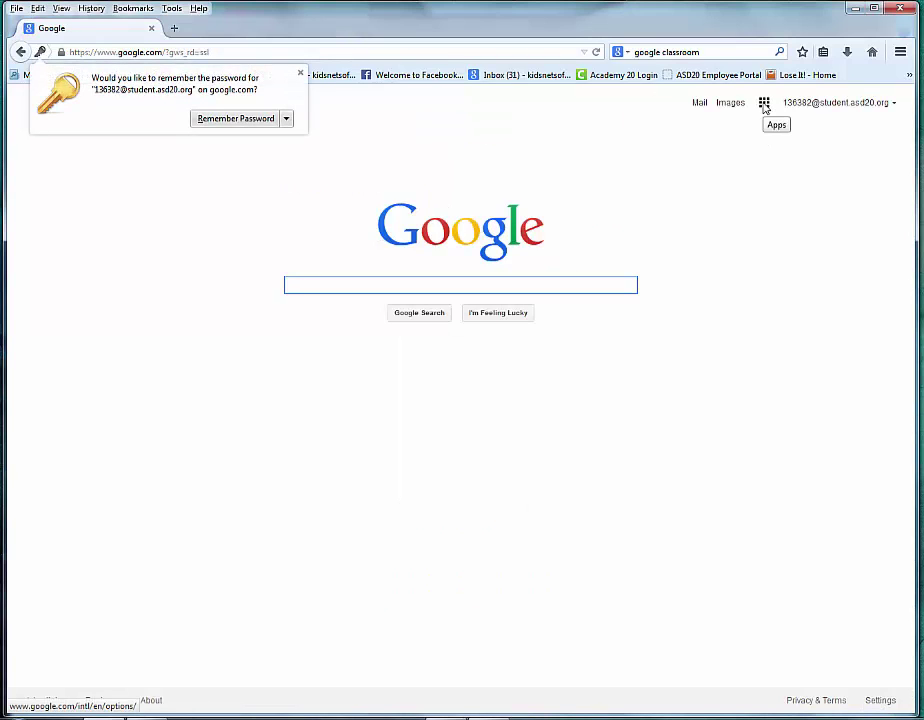
Go to Google Drive and open the shared "Worst Day" story document
click(764, 104)
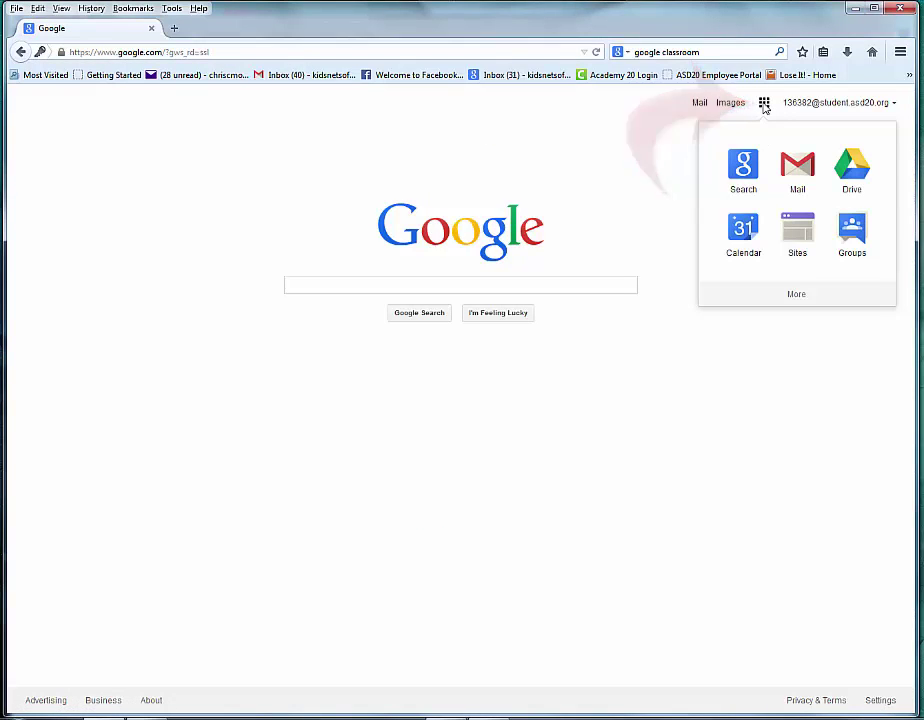
click(840, 162)
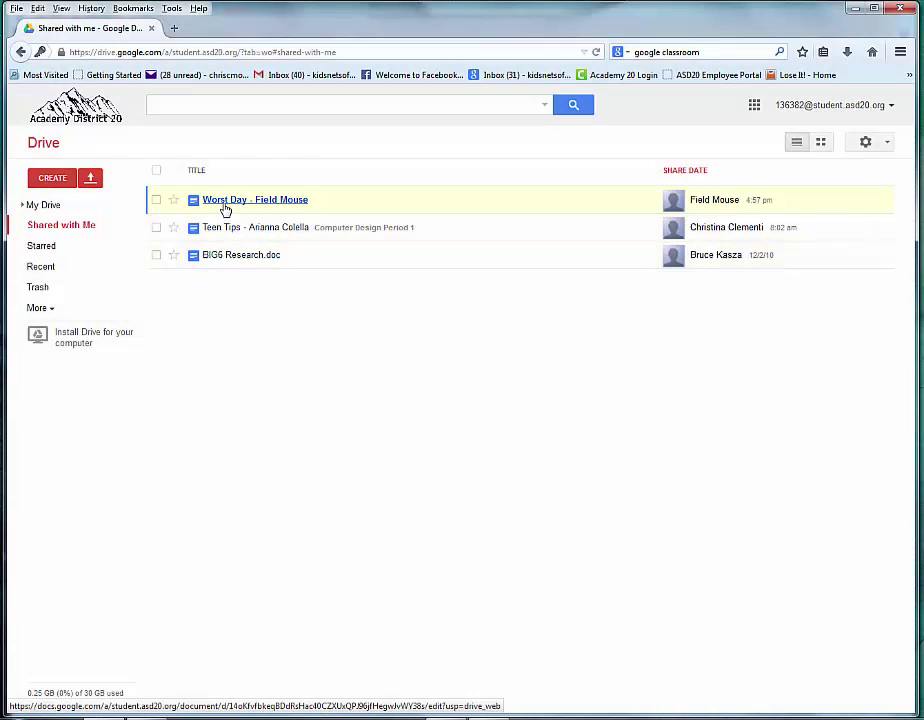
click(225, 205)
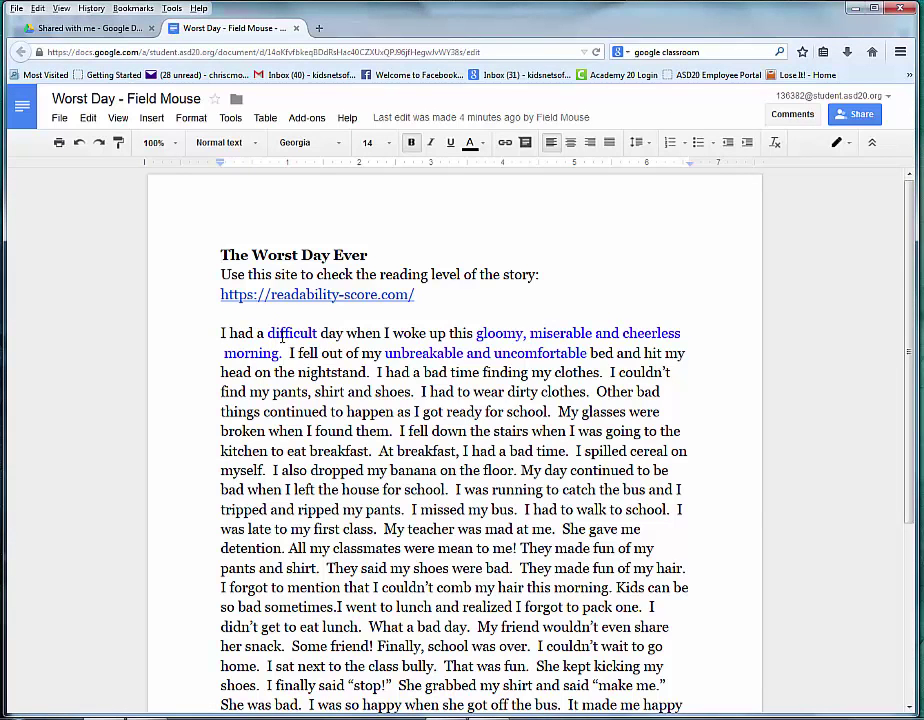
Copy the full story text, starting at "I had a difficult day", without the title and link lines
click(278, 333)
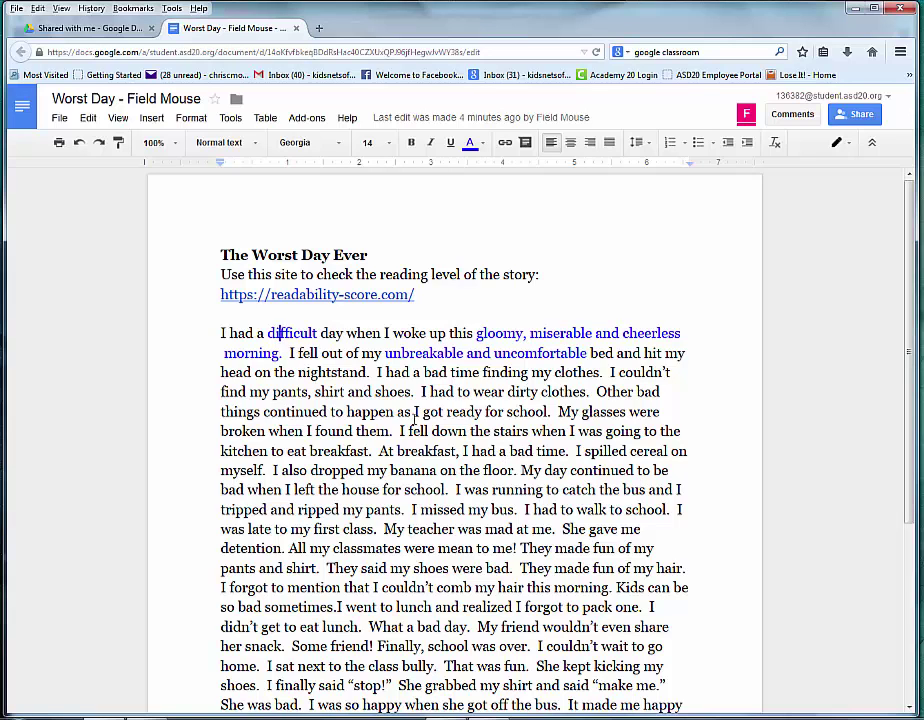
drag(221, 333, 660, 640)
key(ctrl+c)
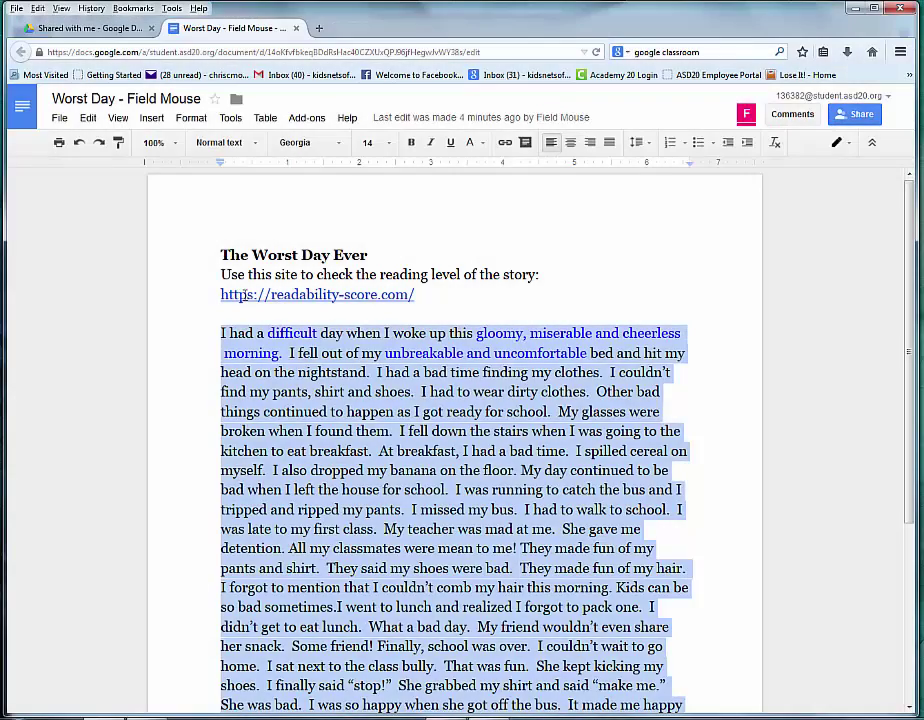
Follow the document's readability-score.com link, paste the story into the text box and check its grade levels
click(249, 294)
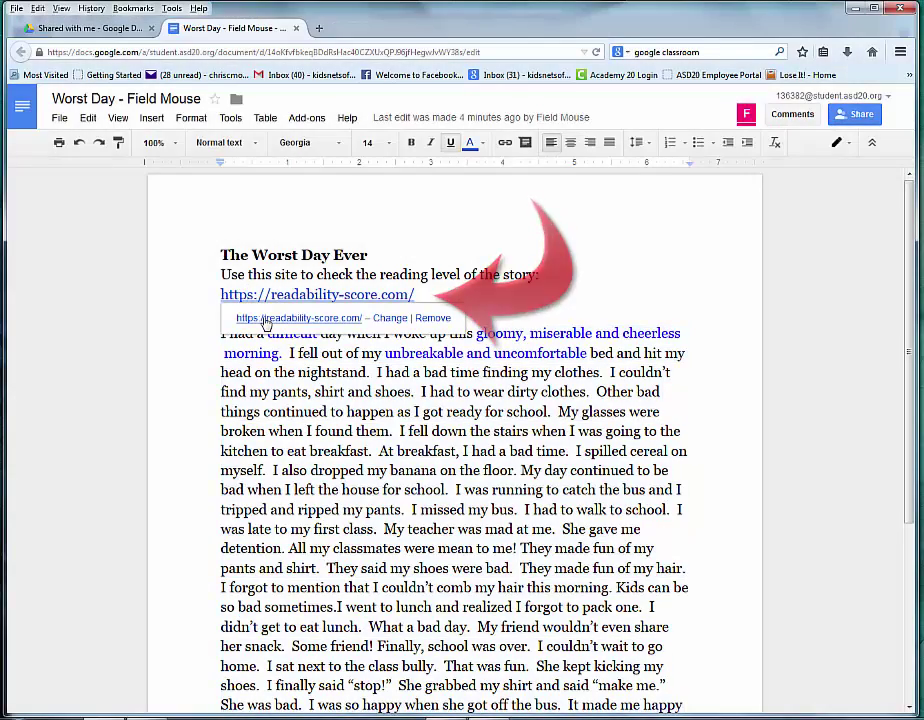
click(266, 318)
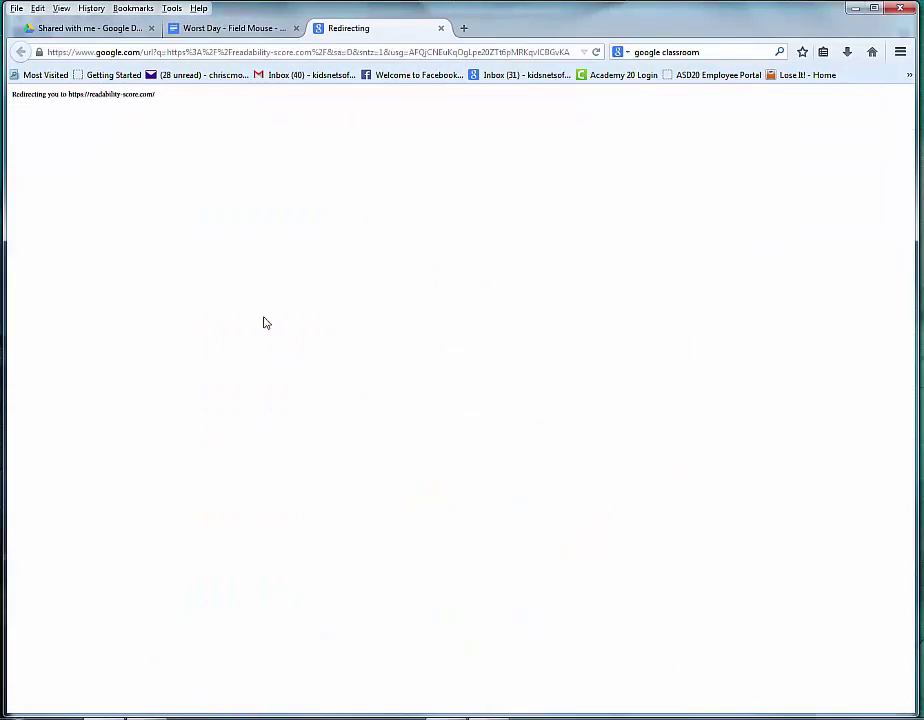
click(342, 412)
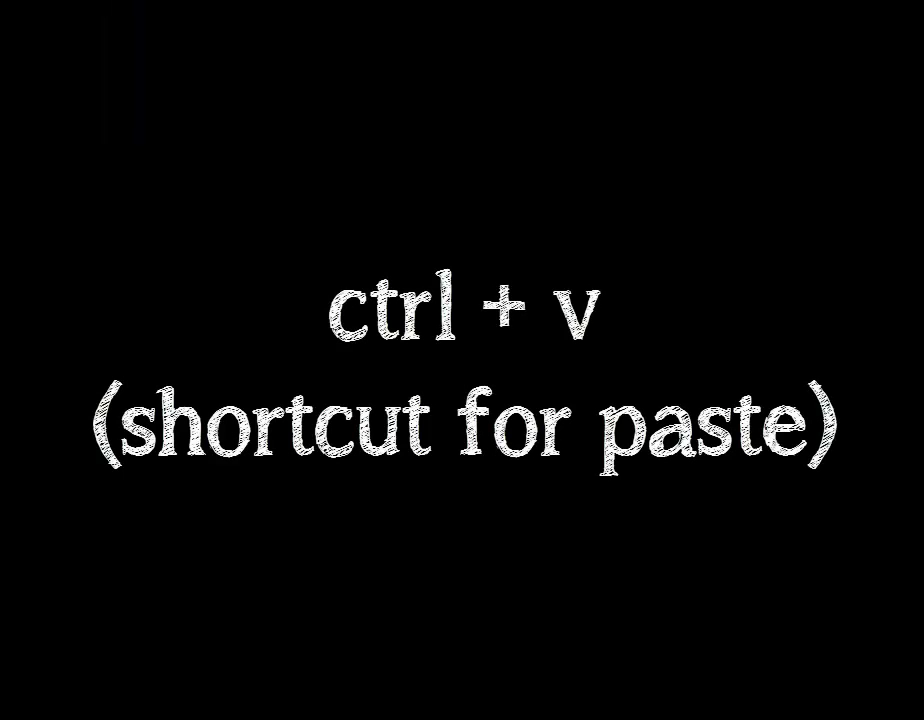
key(ctrl+v)
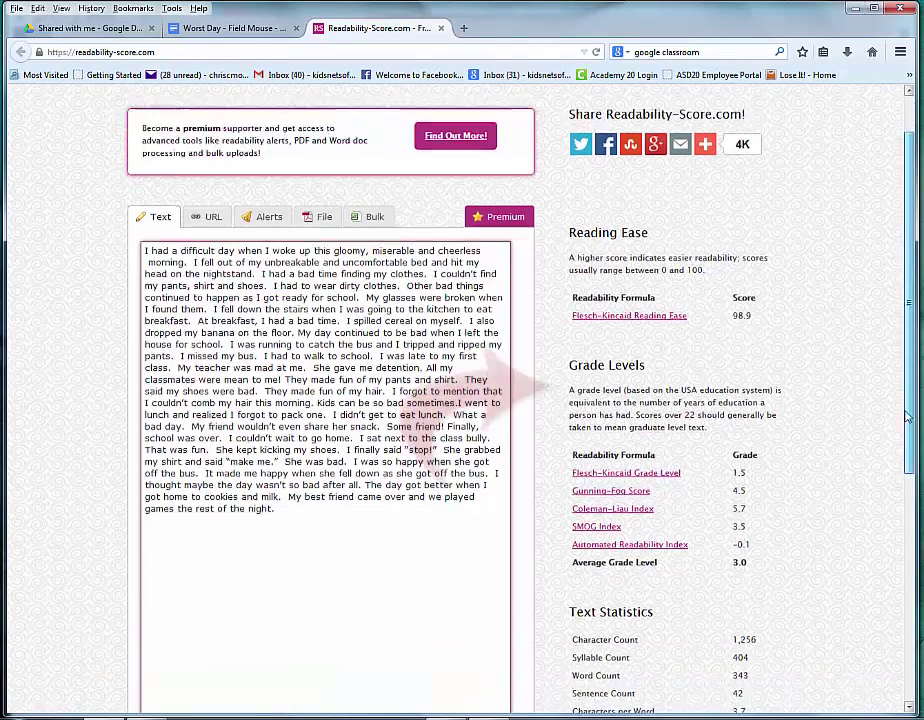
scroll(815, 425, down, 3)
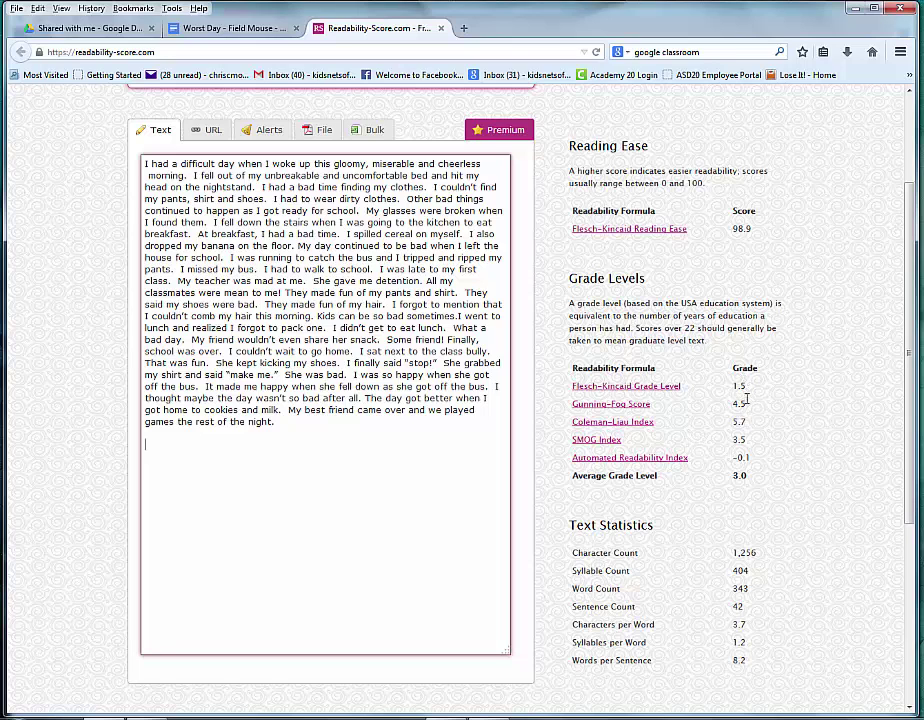
Back in the story document, change "the nightstand" to "my maple nightstand" and color "my maple" dark green
click(225, 30)
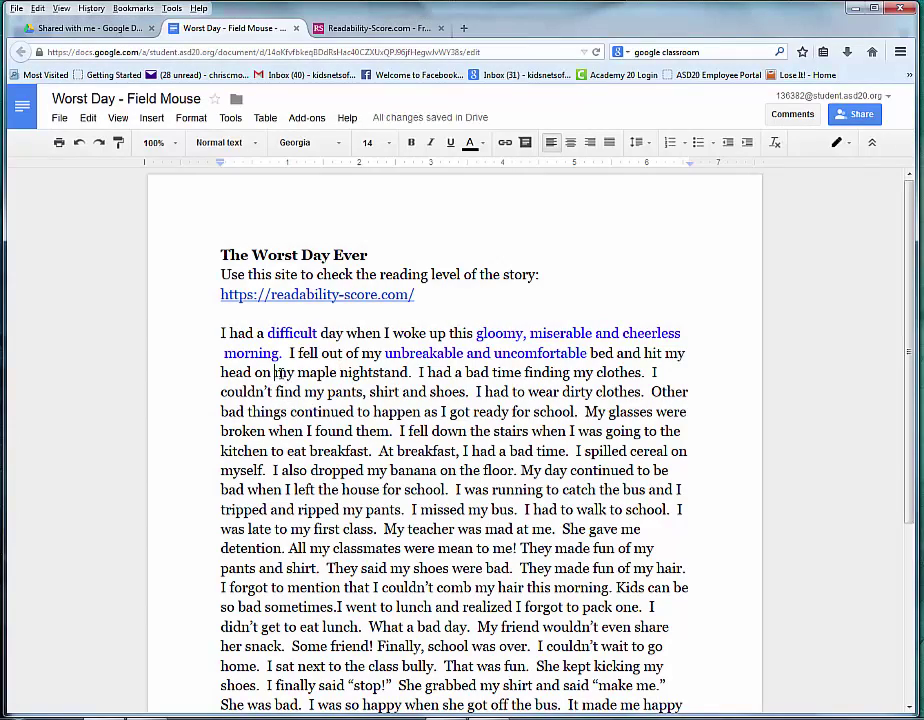
drag(274, 373, 337, 374)
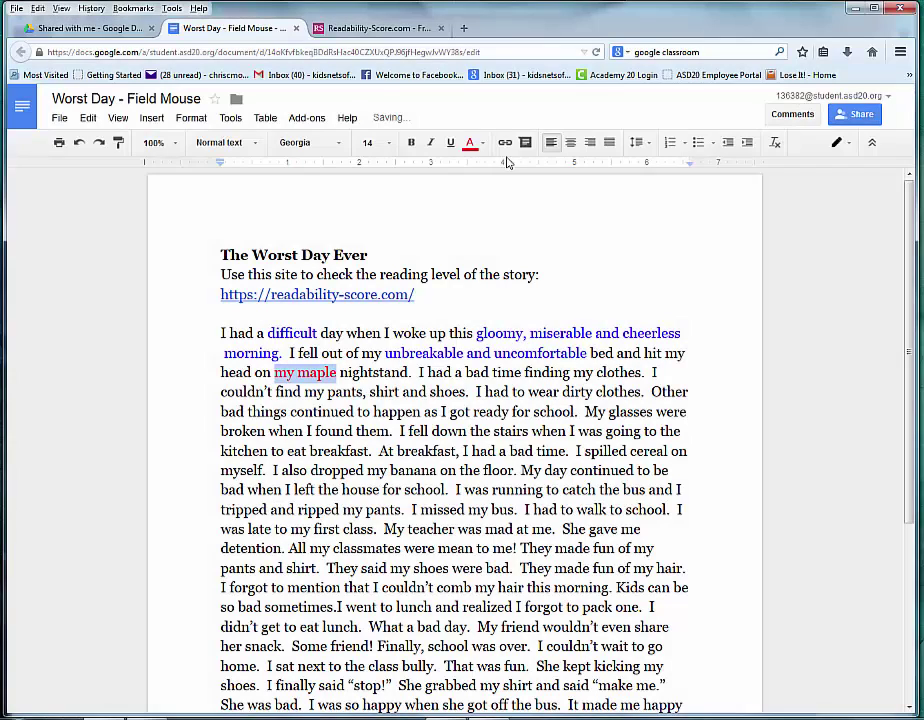
click(483, 147)
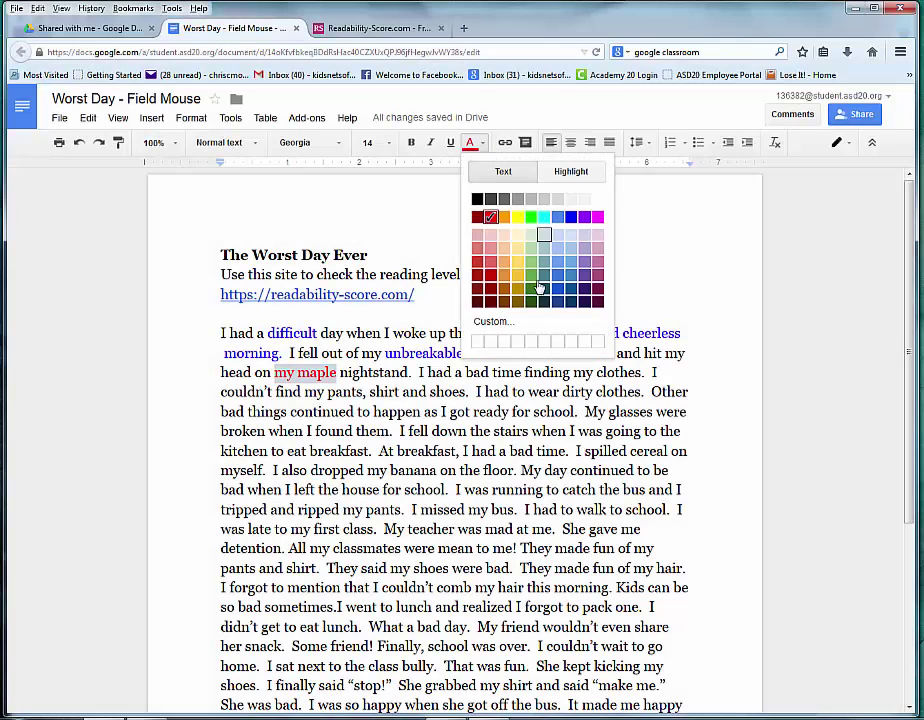
click(532, 292)
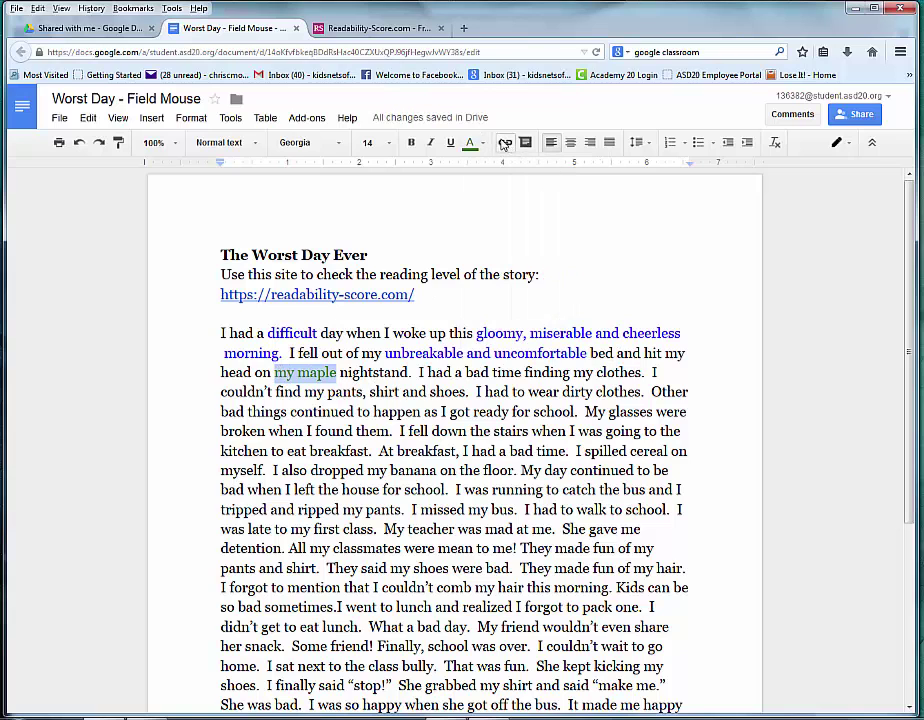
Add "that was recently purchased from a store in downtown Colorado Springs" after "nightstand" and color the added phrase green
click(411, 372)
text(that was recently purchased from)
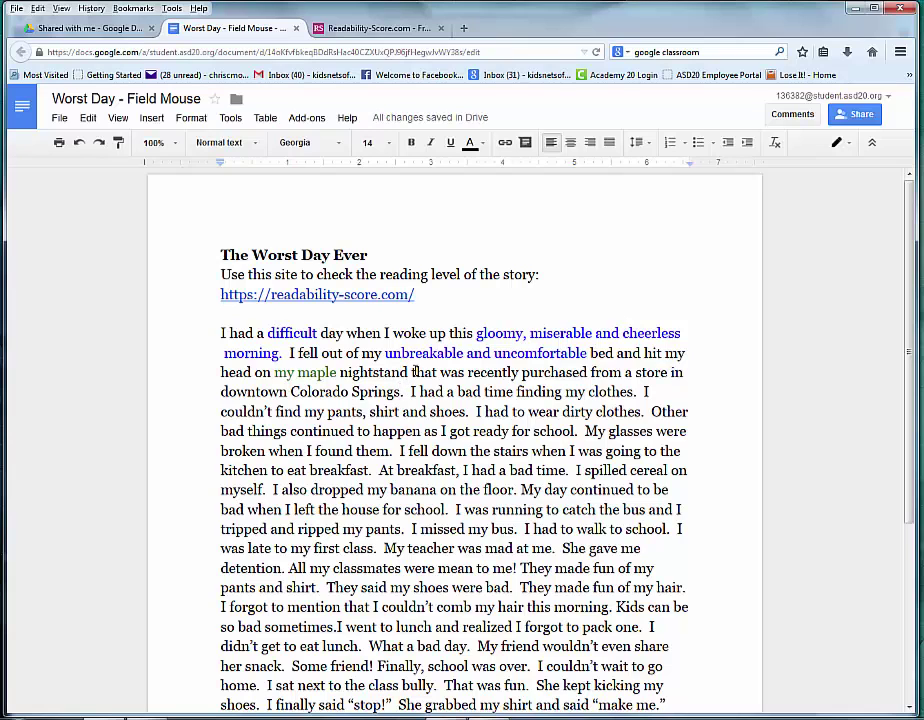
drag(412, 372, 402, 392)
click(486, 146)
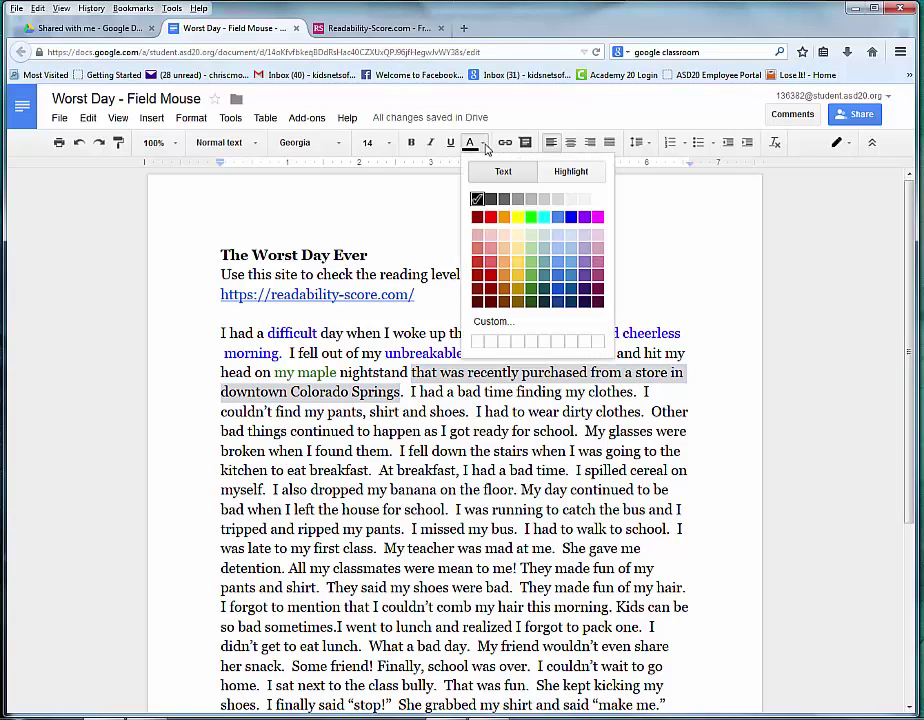
click(531, 274)
Copy the revised story and paste it over the earlier version on readability-score.com to recheck its reading level
drag(221, 333, 560, 712)
key(ctrl+c)
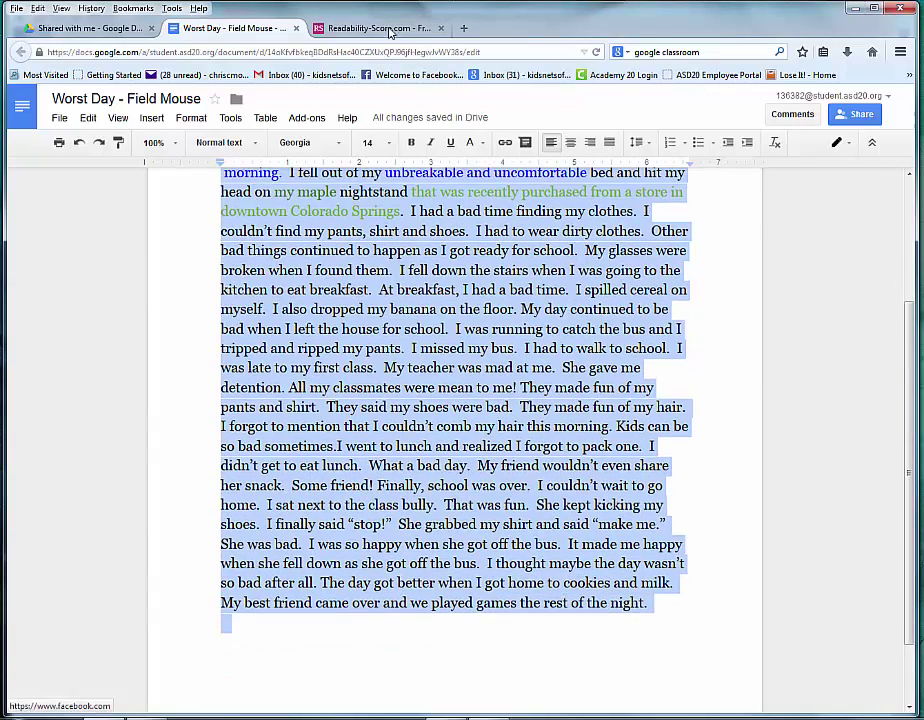
click(378, 28)
drag(279, 467, 127, 126)
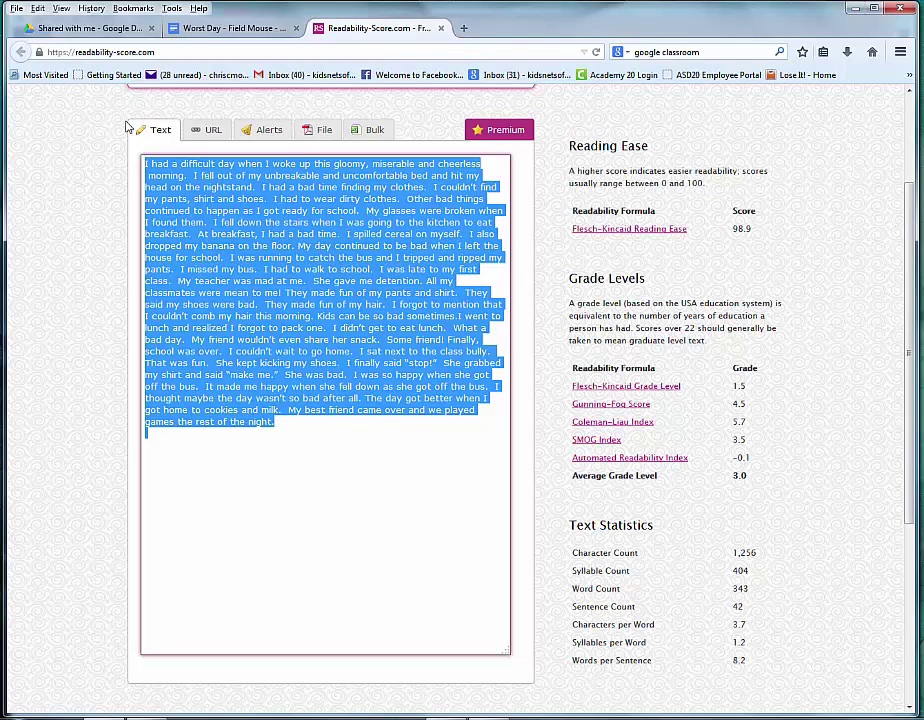
key(ctrl+v)
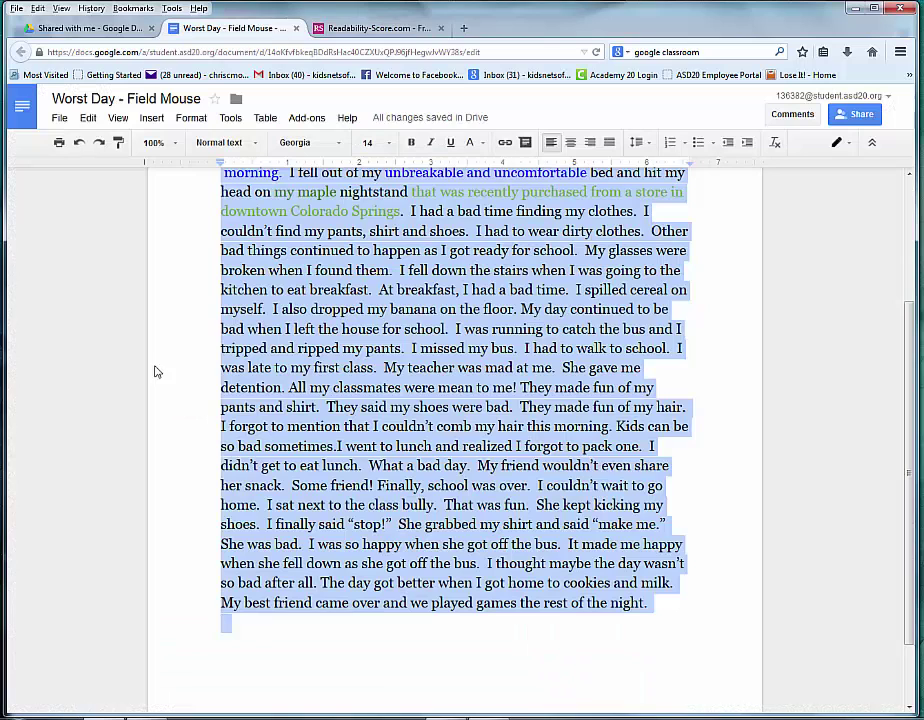
Return to the story document and find the word "bad" in "I had a bad time finding my clothes."
key(ctrl+shift+Tab)
click(754, 657)
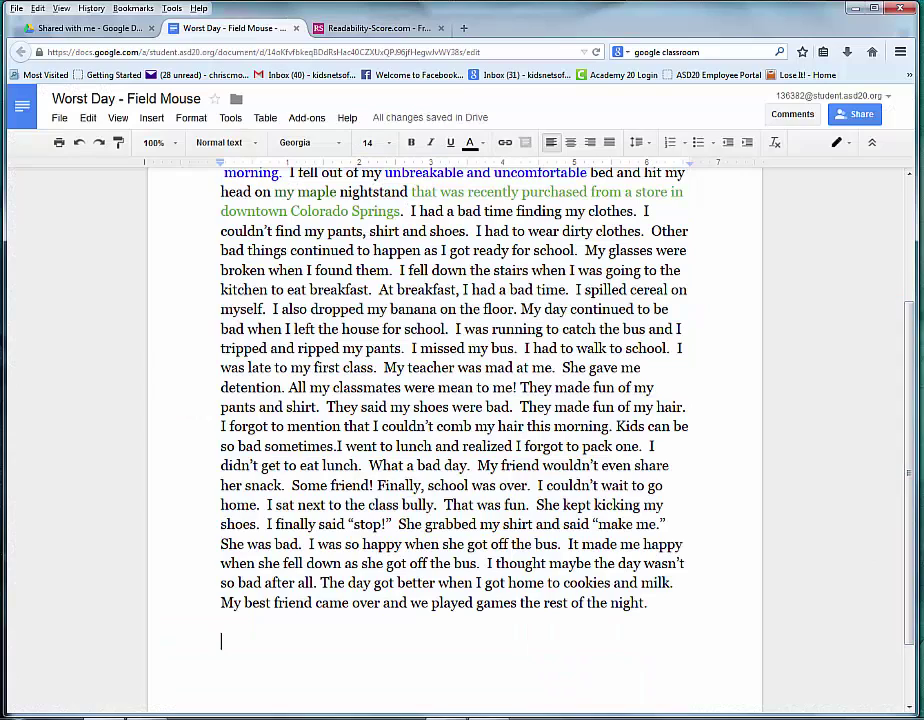
scroll(742, 412, up, 3)
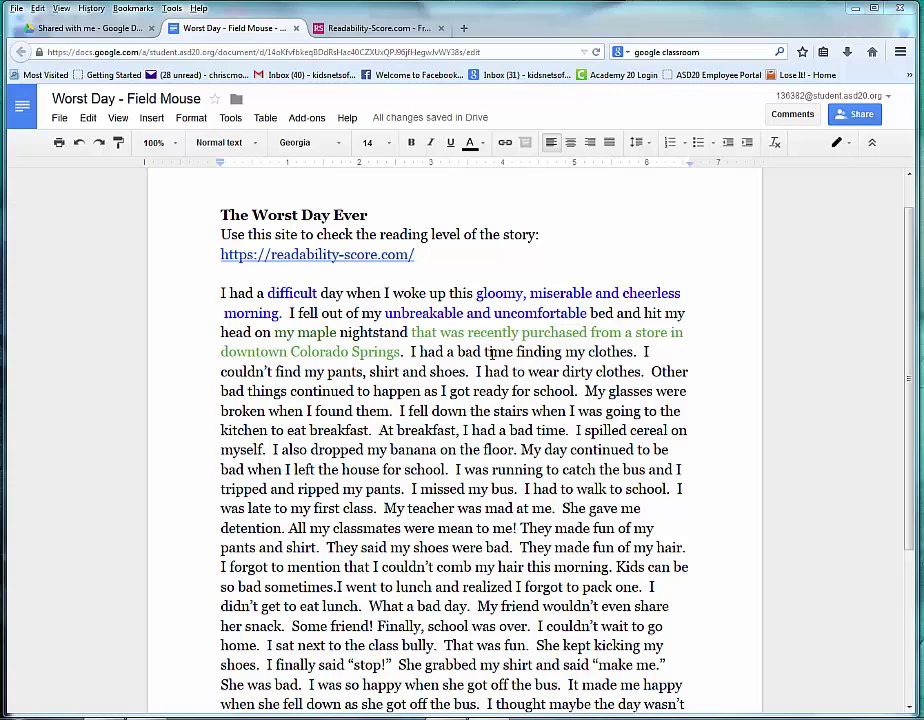
drag(409, 352, 646, 352)
click(468, 352)
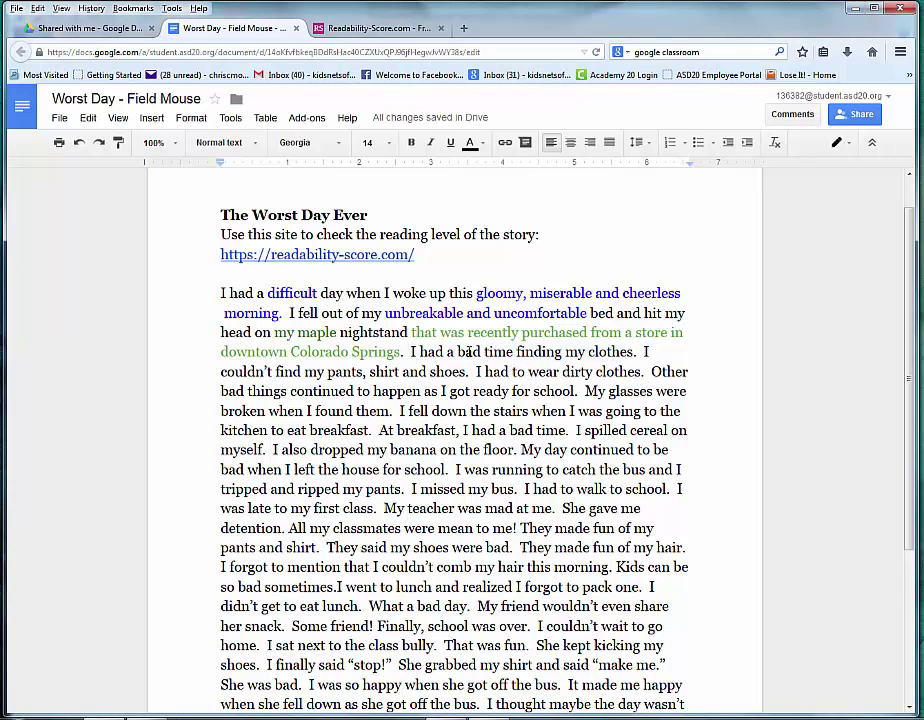
double_click(468, 352)
key(Right)
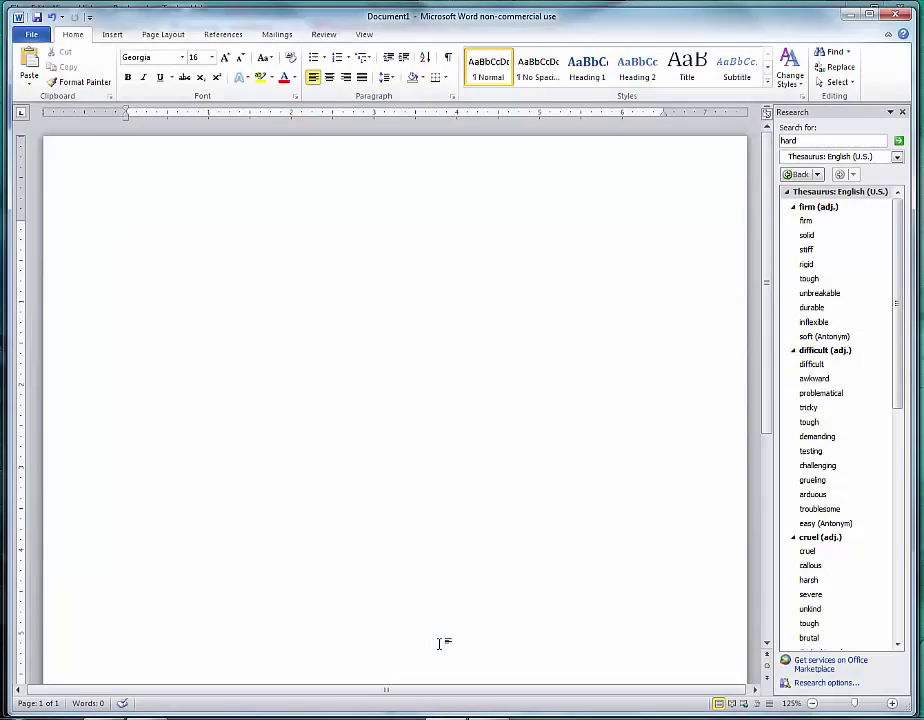
Switch to a blank Microsoft Word document, enter "bad" and look the word up in the thesaurus
text(bad)
double_click(133, 228)
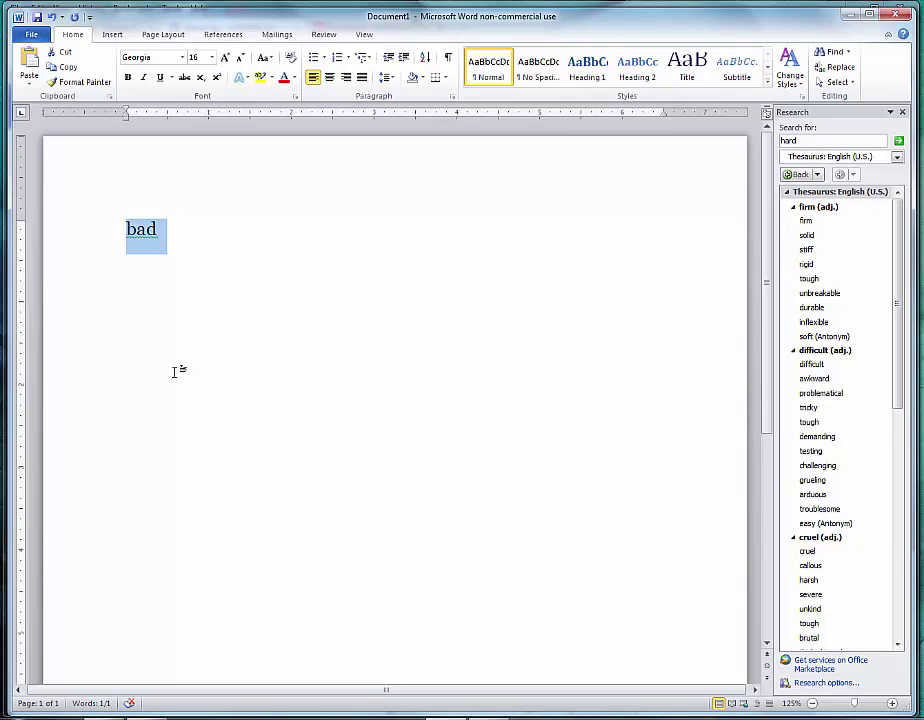
key(shift+F7)
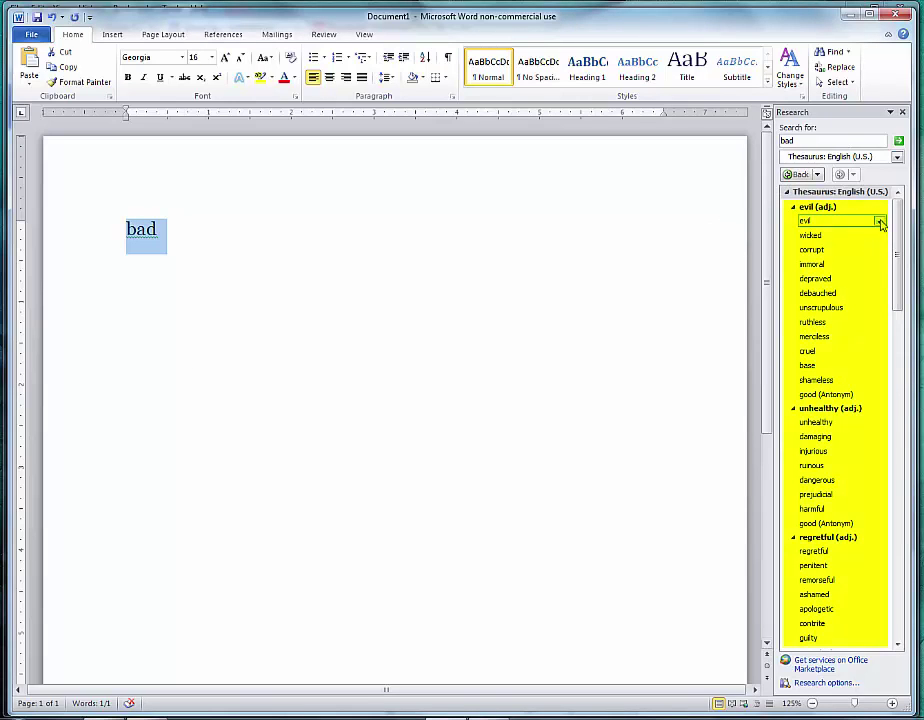
Browse the thesaurus synonyms for "bad" and replace the word with "difficult" from the adverse group
scroll(899, 320, down, 5)
drag(903, 318, 901, 252)
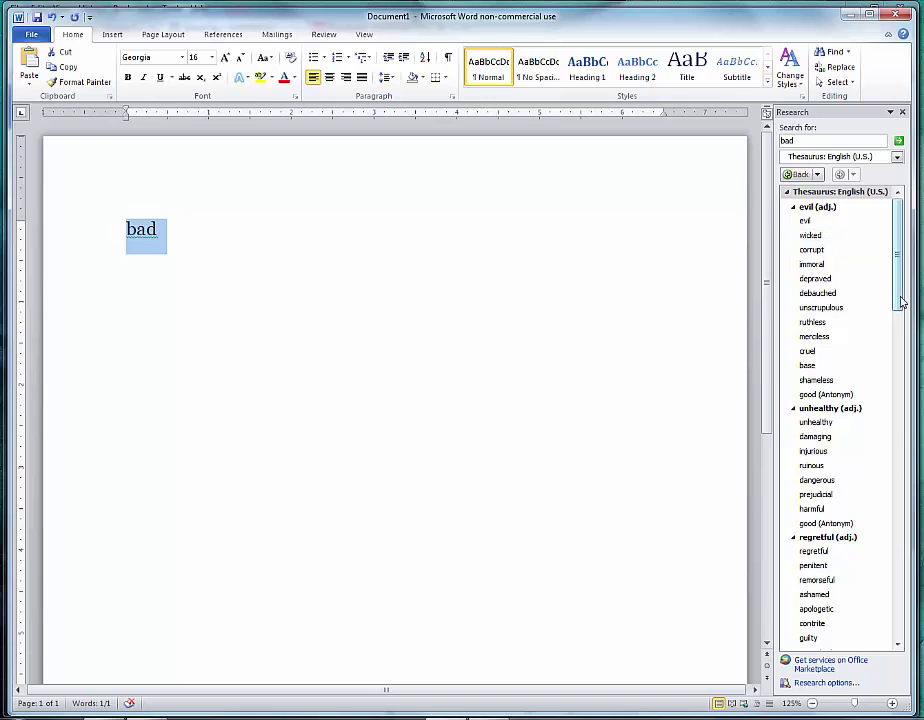
drag(901, 297, 918, 392)
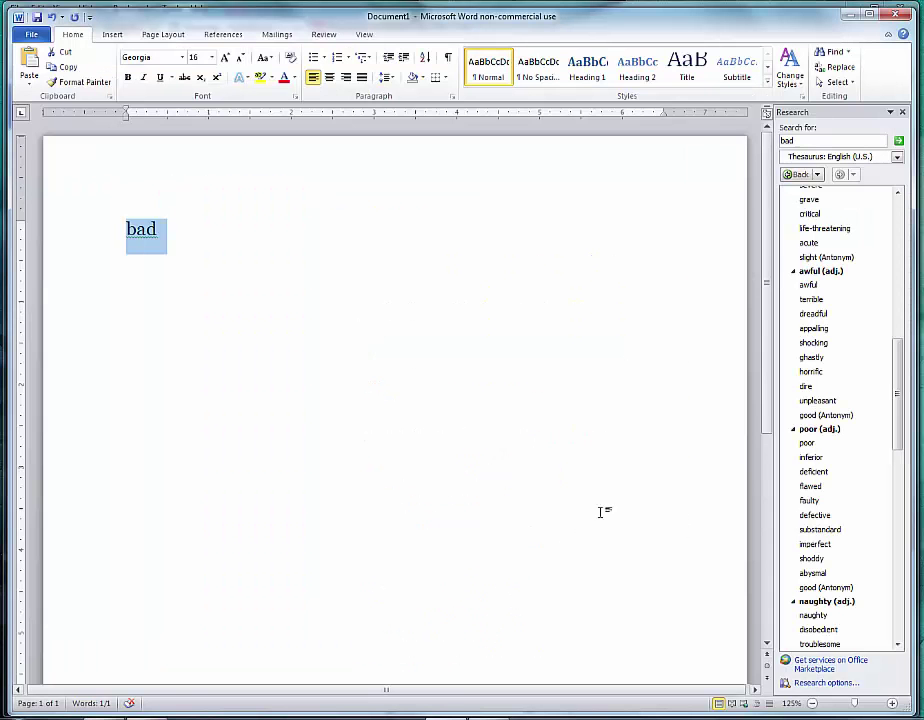
drag(901, 380, 898, 490)
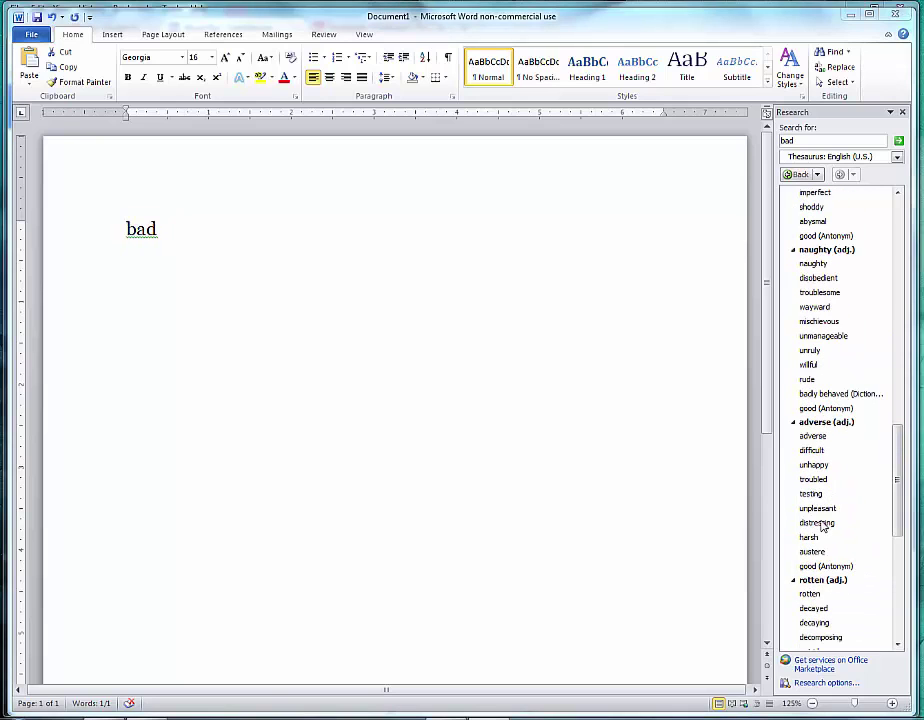
key(ctrl+a)
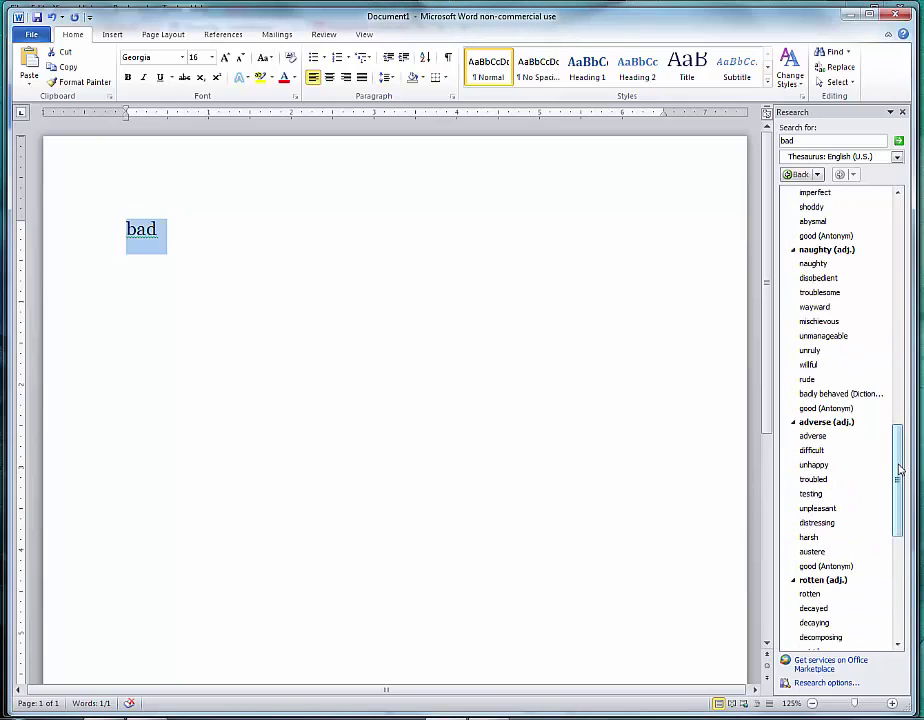
mouse_move(831, 452)
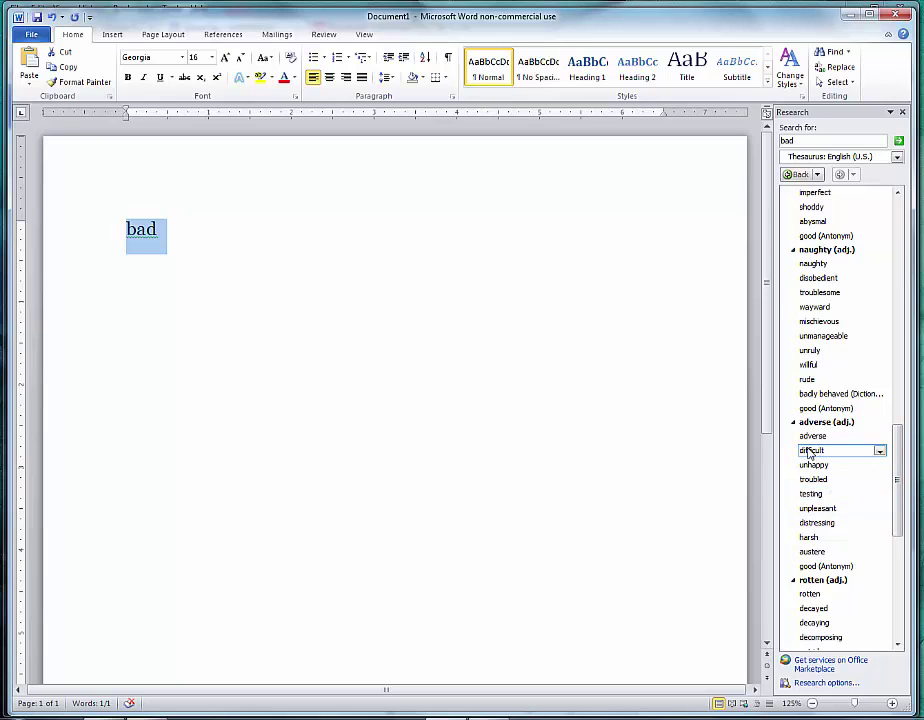
click(879, 451)
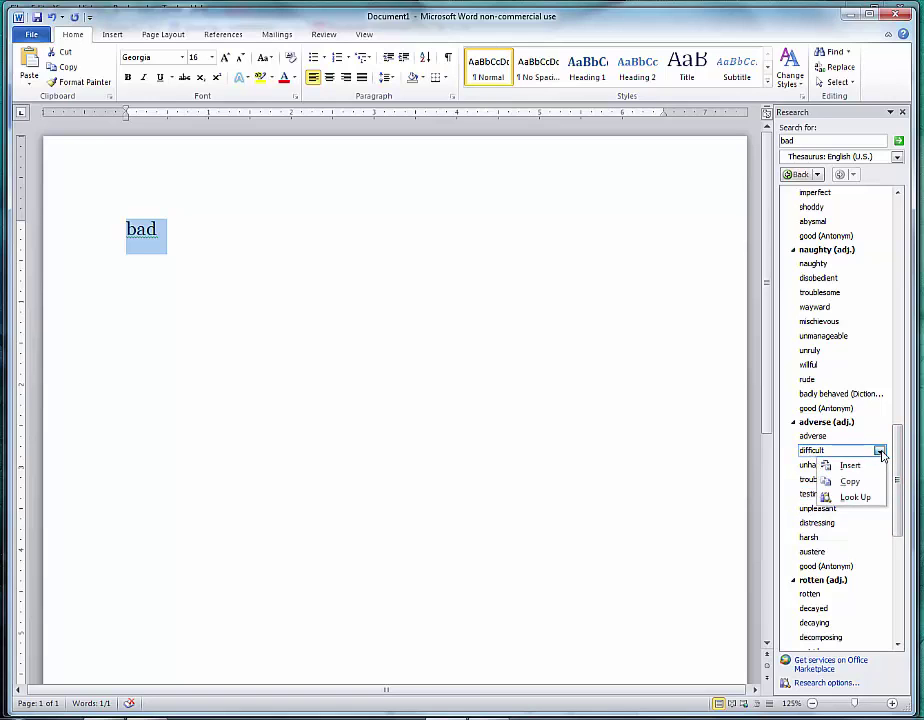
click(858, 467)
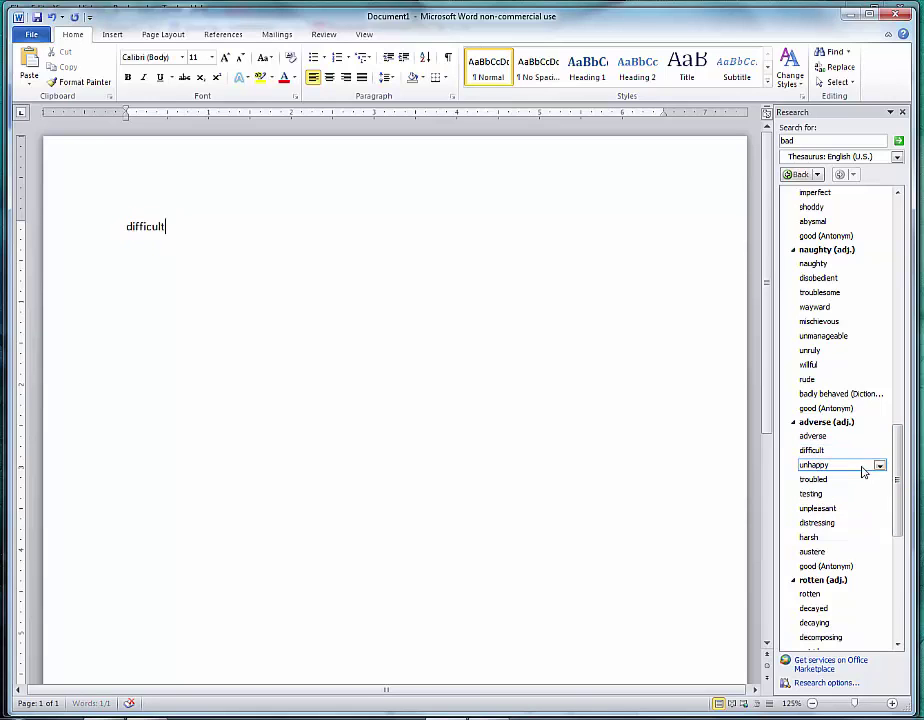
Select "difficult" in Word, switch back to the Google Docs story and select "bad" in "I had a bad time finding my clothes."
double_click(141, 224)
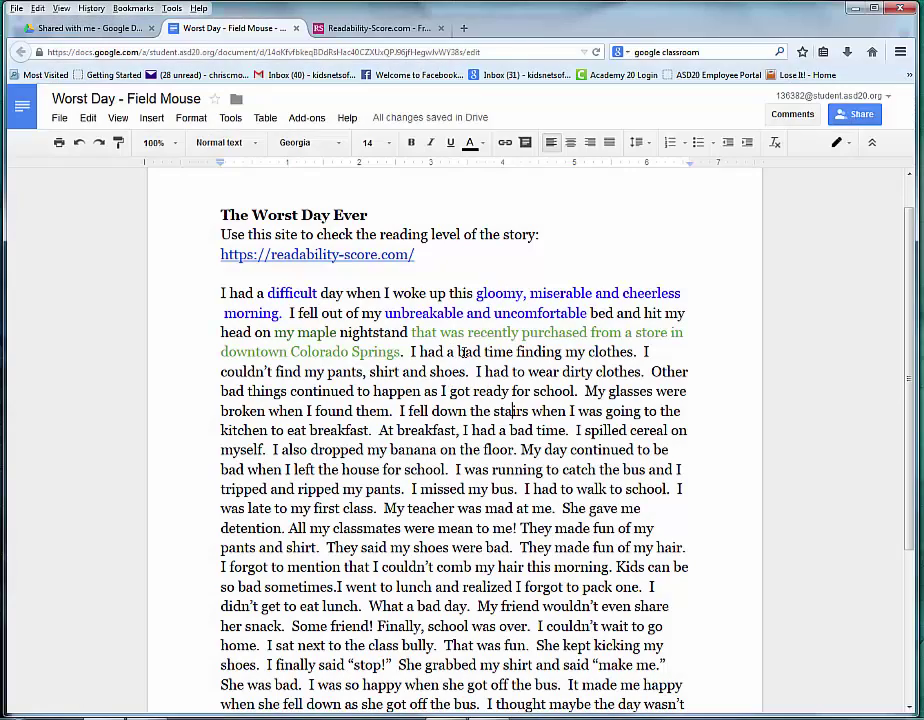
double_click(463, 352)
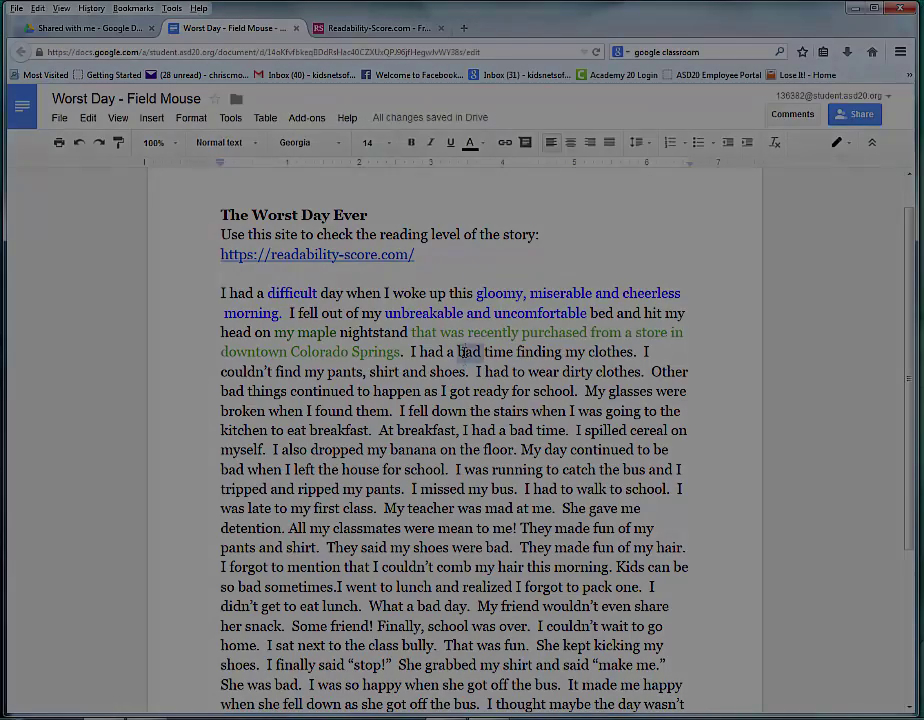